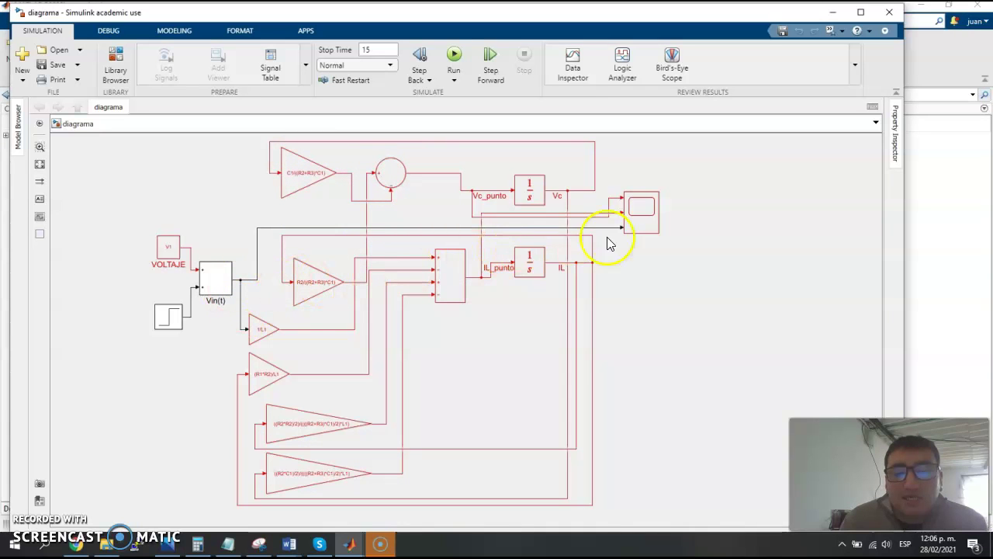
Step: Switch to the "UNIDAD 1 - ETAPA 2" Word document and examine the block diagram of the linearized system
left_click(288, 545)
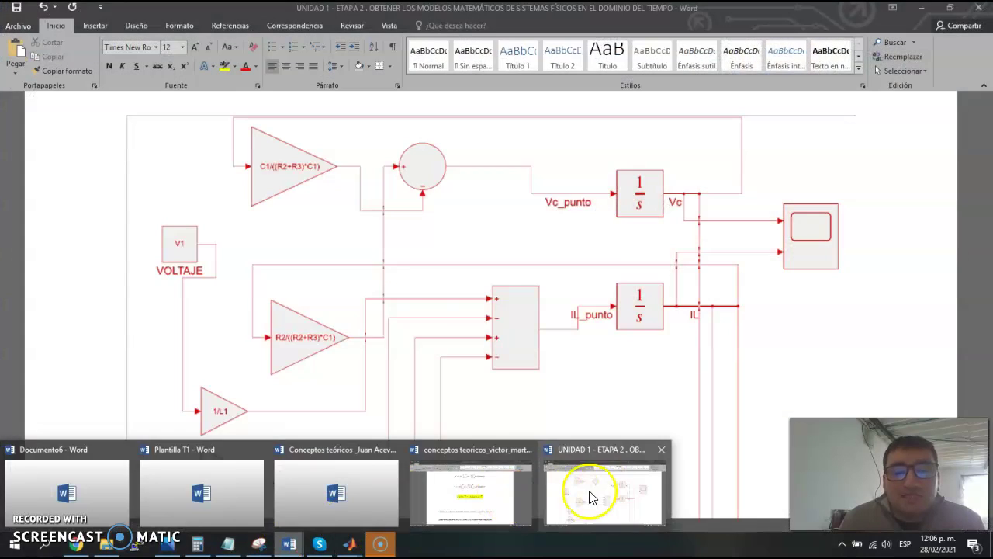
left_click(589, 490)
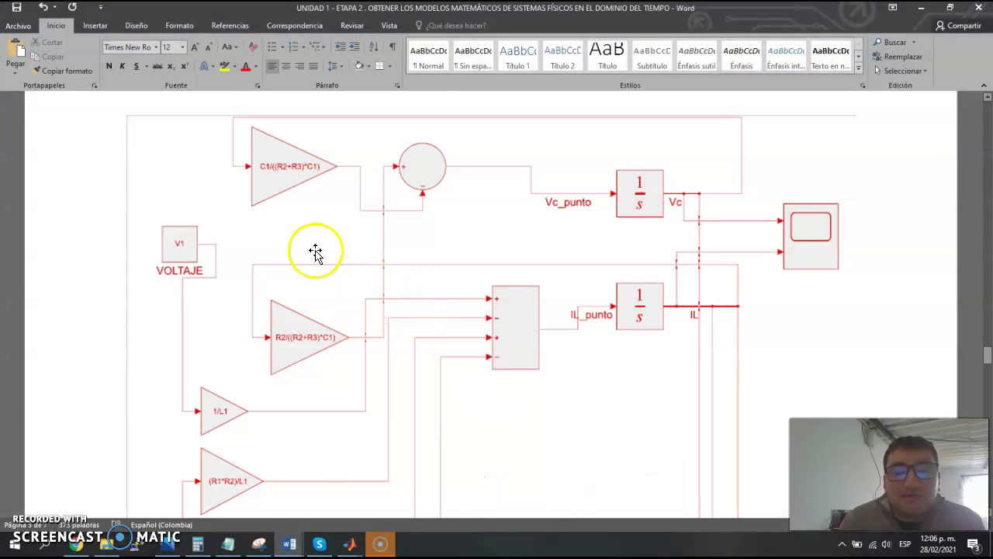
scroll(271, 261, "down", 2)
scroll(271, 262, "up", 3)
scroll(742, 279, "down", 2)
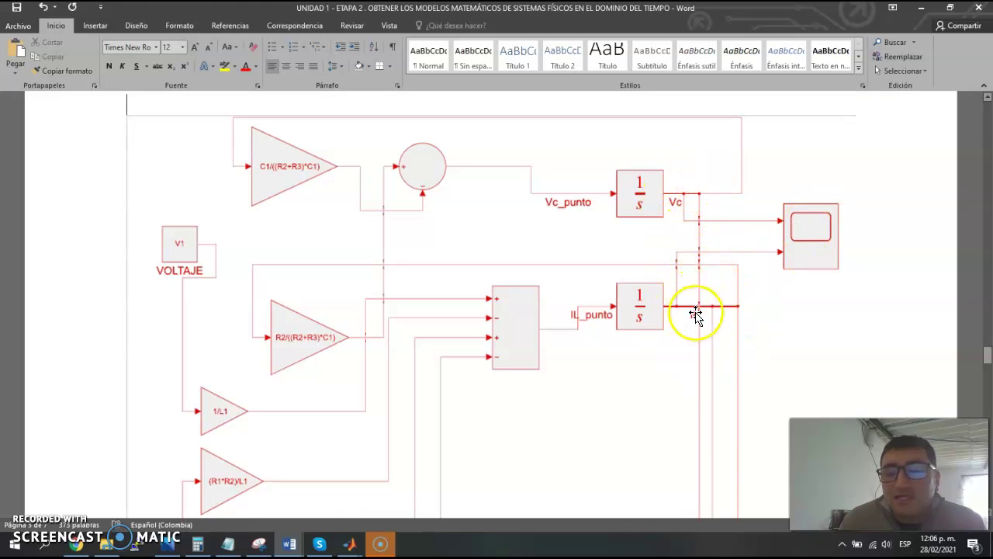
scroll(511, 326, "down", 6)
scroll(511, 326, "down", 20)
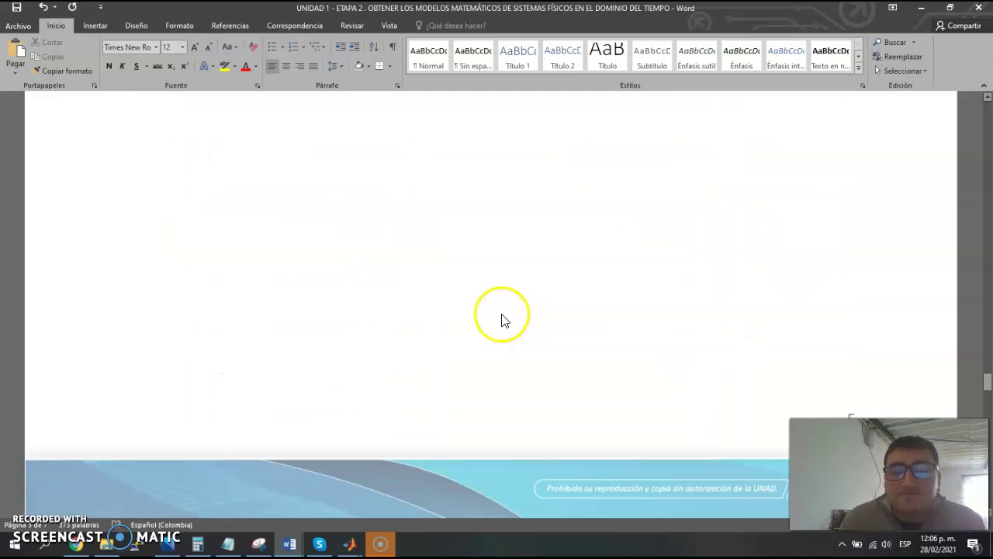
scroll(535, 324, "up", 3)
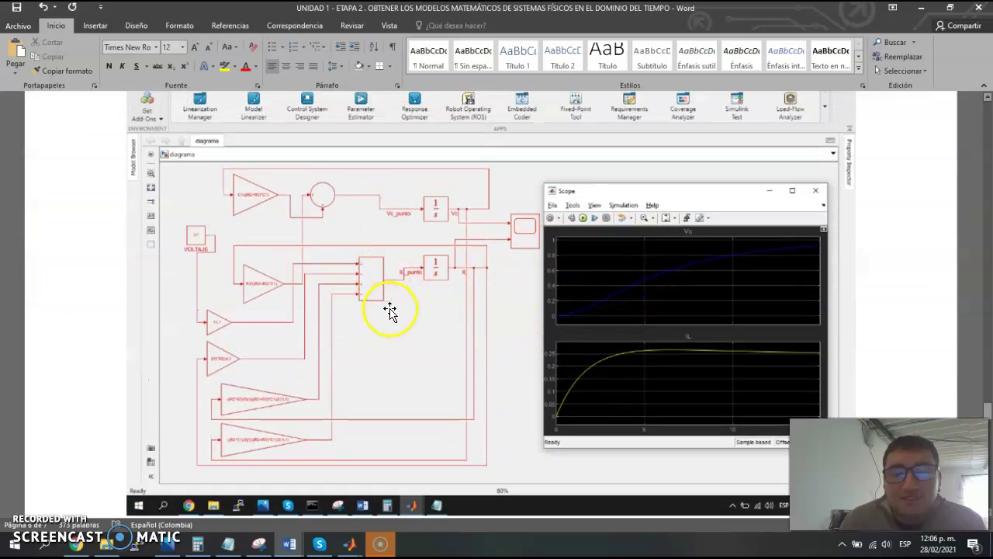
Step: Examine the Vc and IL response plots in the document's screenshot of the Simulink simulation
left_click(696, 244)
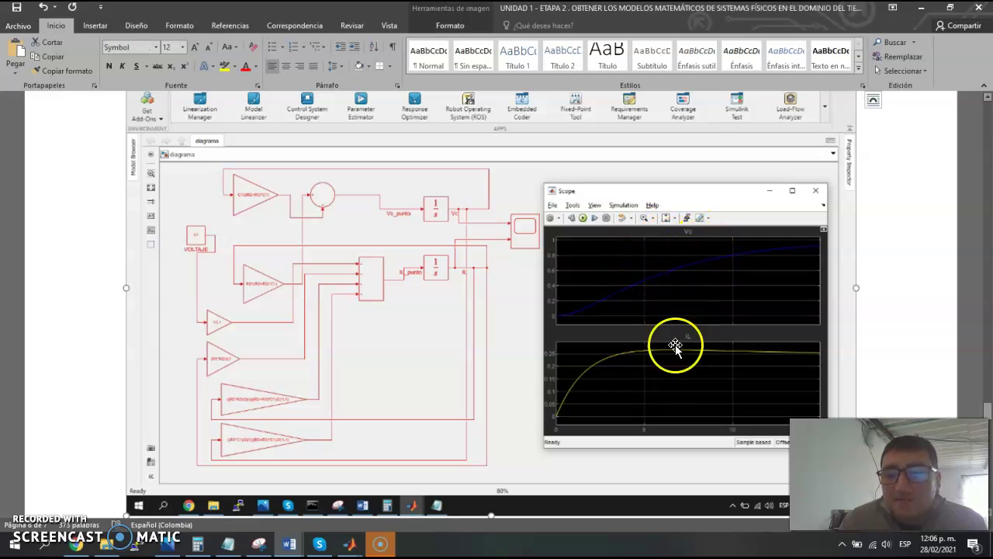
left_click(657, 378)
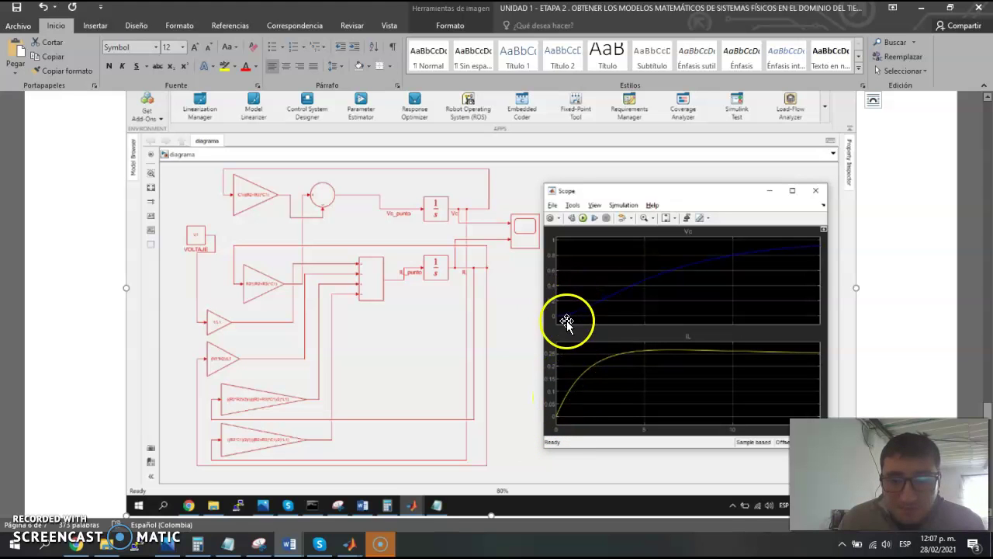
scroll(569, 399, "down", 3)
scroll(527, 392, "down", 3)
scroll(566, 337, "up", 6)
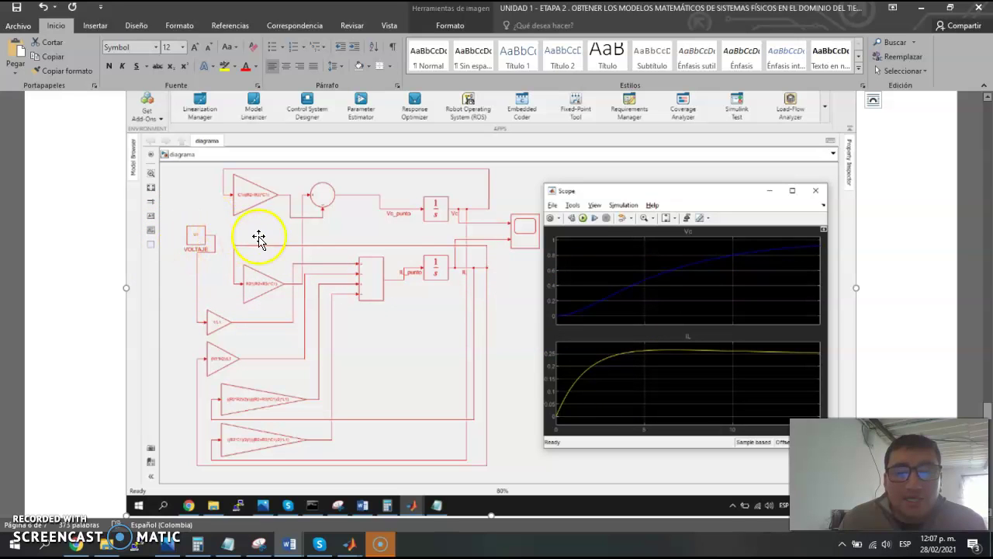
Step: Go back to the statement of exercise 4 and select the passages on the perturbation signal and the first 5 seconds
scroll(464, 245, "up", 1)
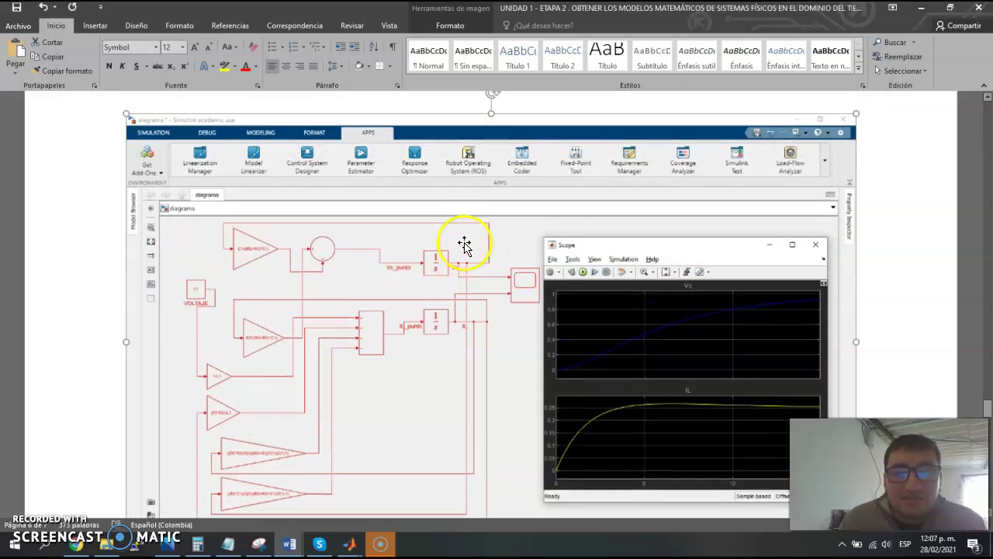
scroll(464, 246, "up", 10)
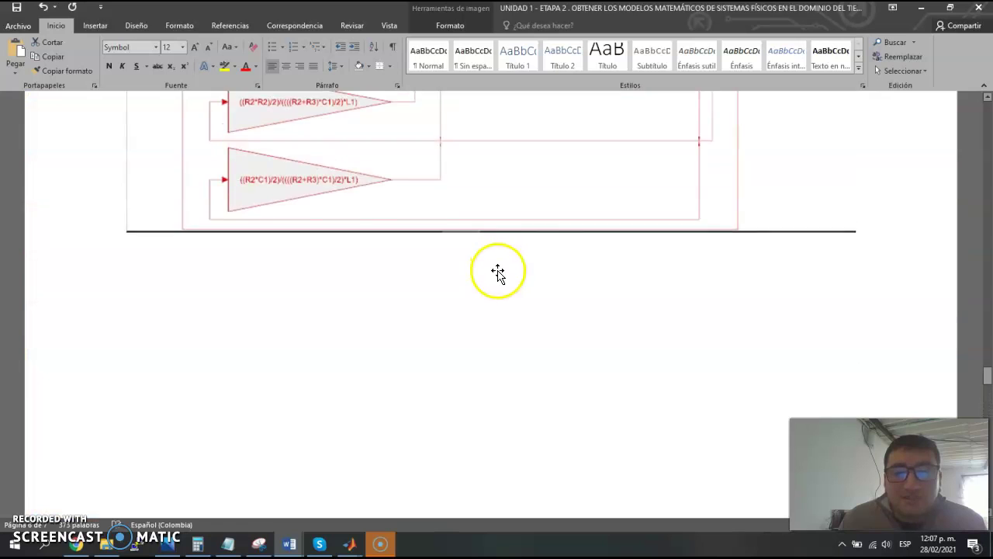
scroll(496, 272, "down", 8)
scroll(496, 266, "up", 5)
scroll(486, 287, "down", 1)
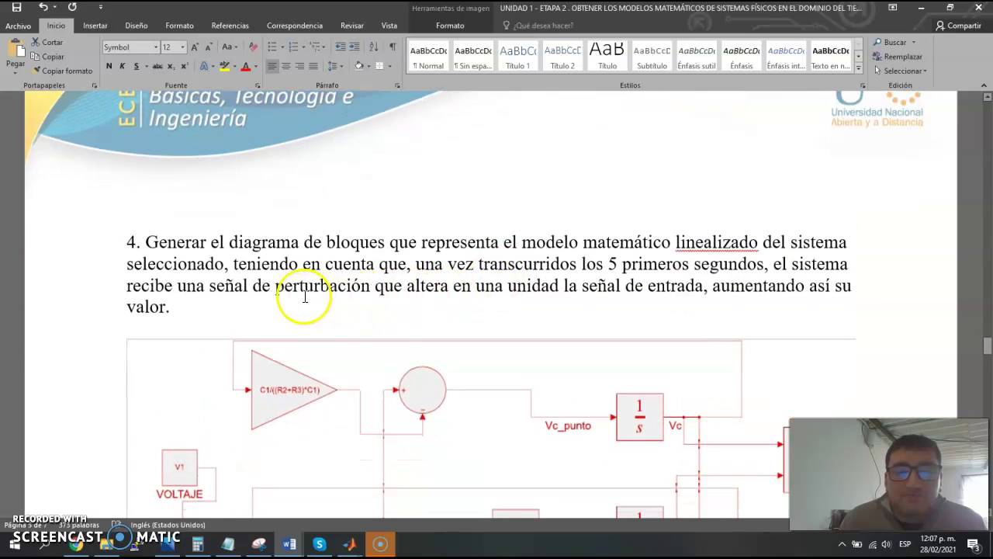
left_click_drag(207, 295, 350, 293)
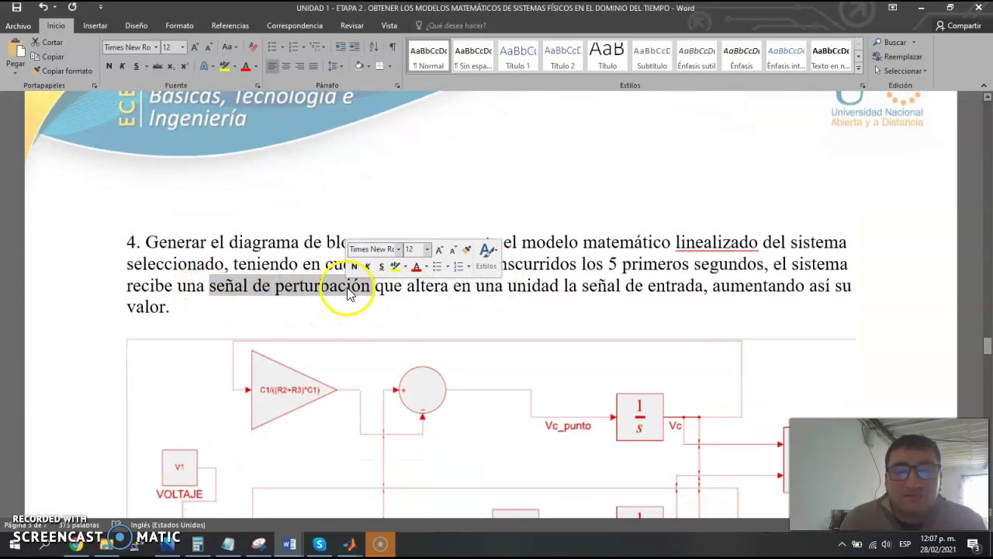
left_click_drag(608, 265, 250, 288)
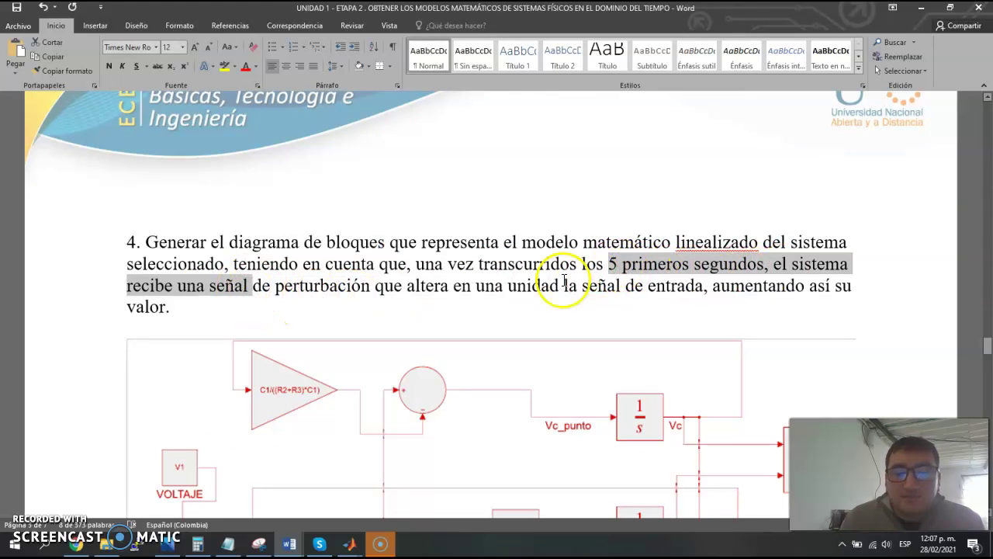
Step: Review the document's screenshots of the MATLAB parameter script and the simulation results
scroll(438, 376, "down", 10)
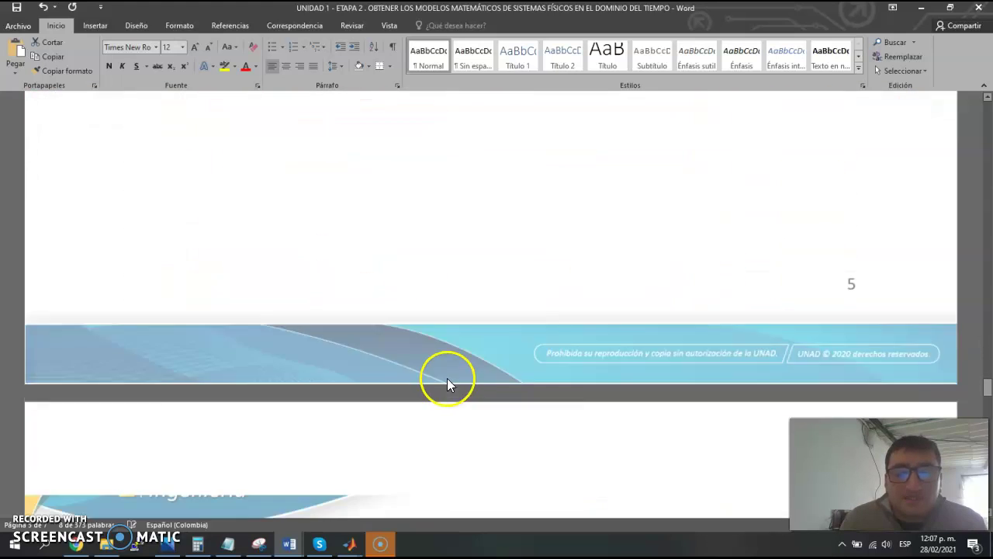
scroll(447, 379, "down", 15)
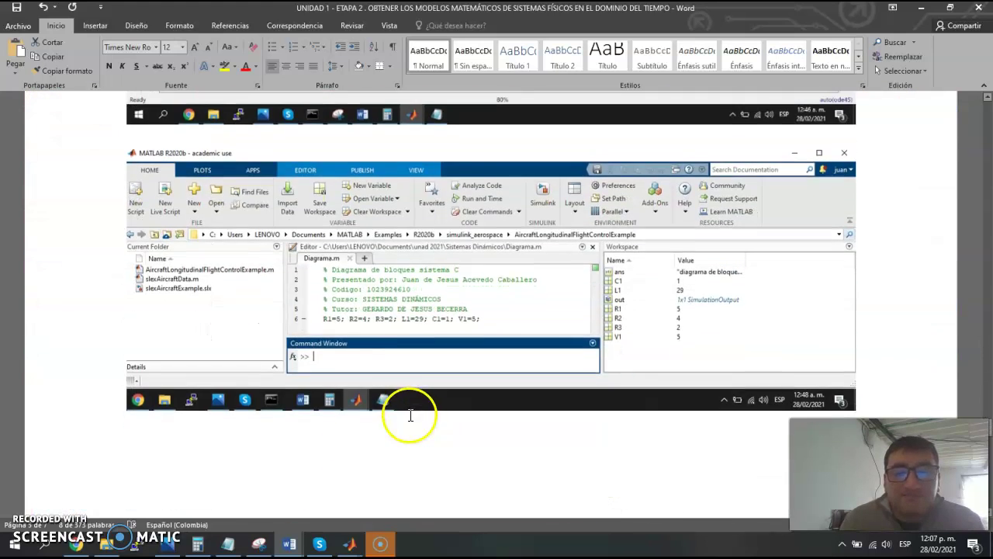
scroll(411, 387, "up", 10)
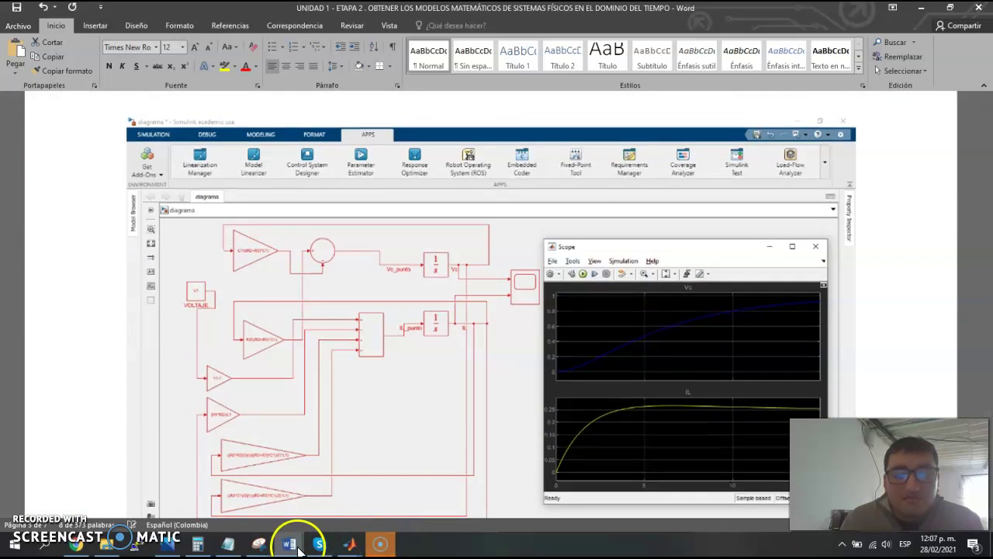
Step: Switch to the diagrama model in Simulink and check the step time and final value of the Step block feeding Vin(t)
mouse_move(350, 543)
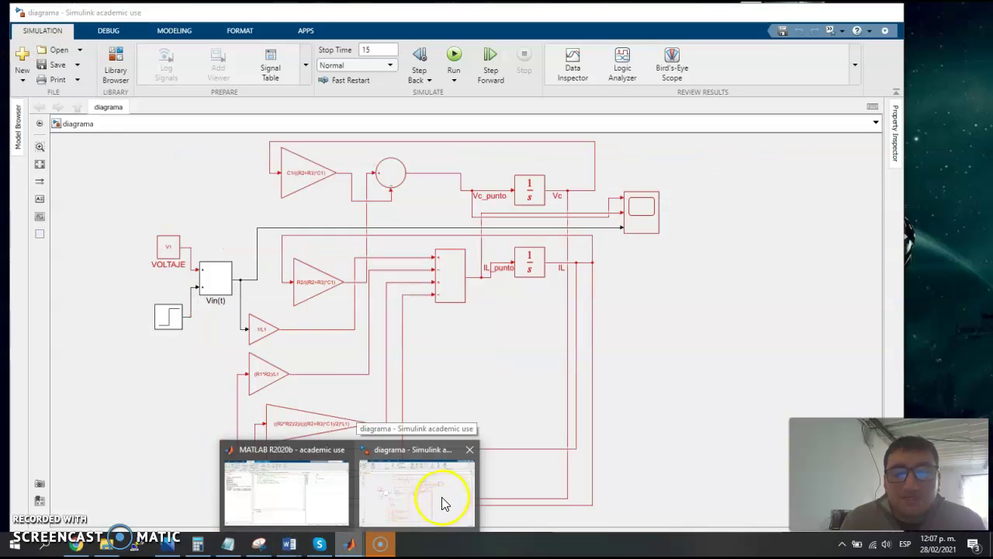
left_click(443, 503)
left_click(172, 317)
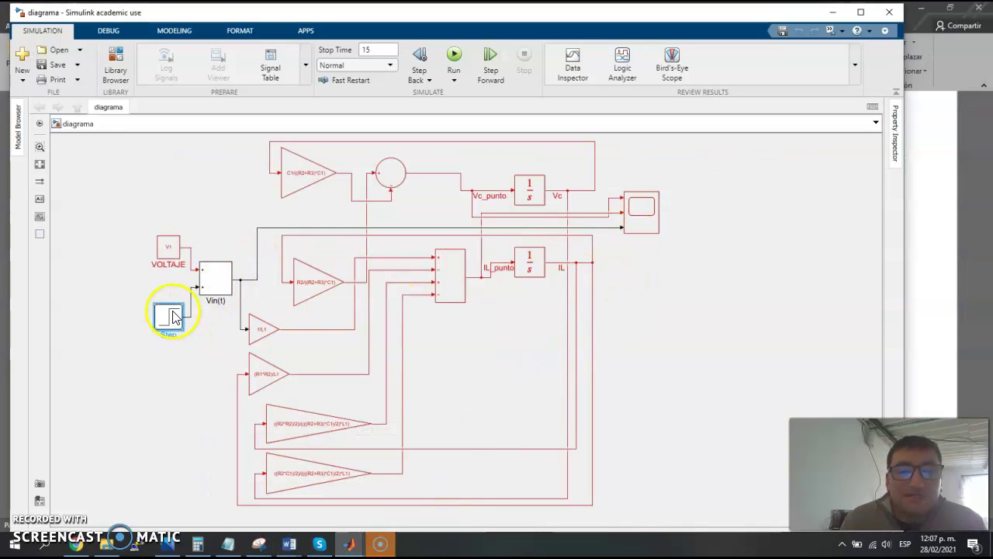
left_click(190, 324)
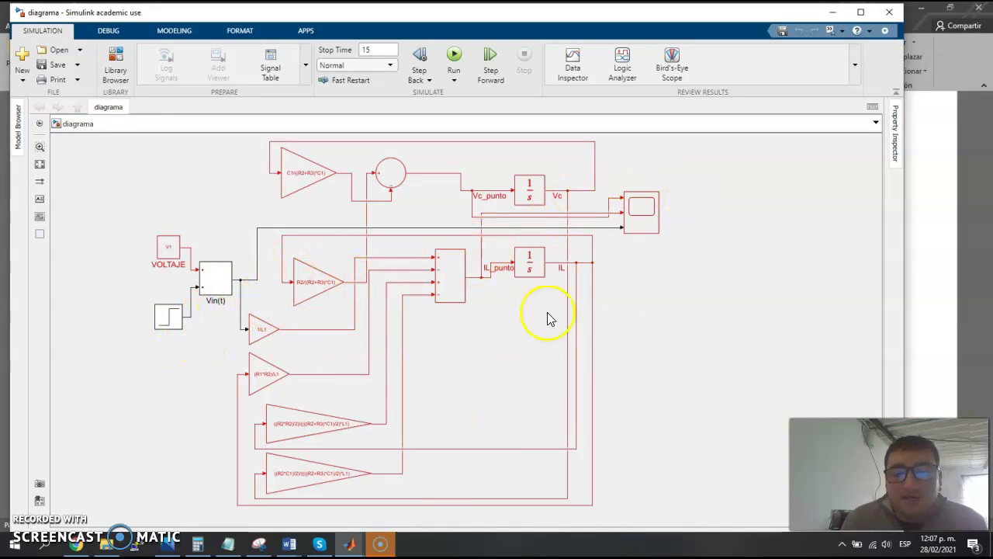
left_click(171, 320)
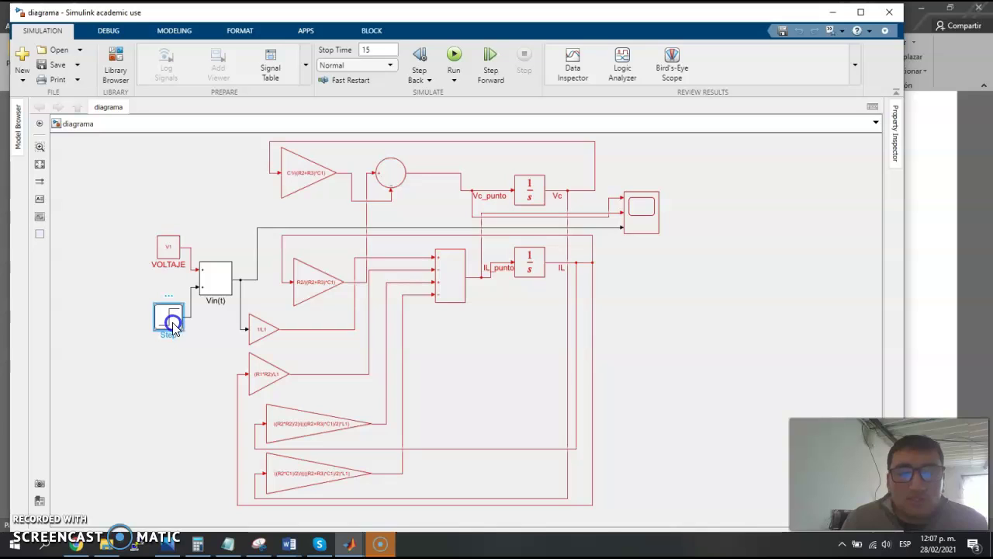
left_click_drag(153, 297, 191, 366)
left_click(165, 316)
double_click(165, 318)
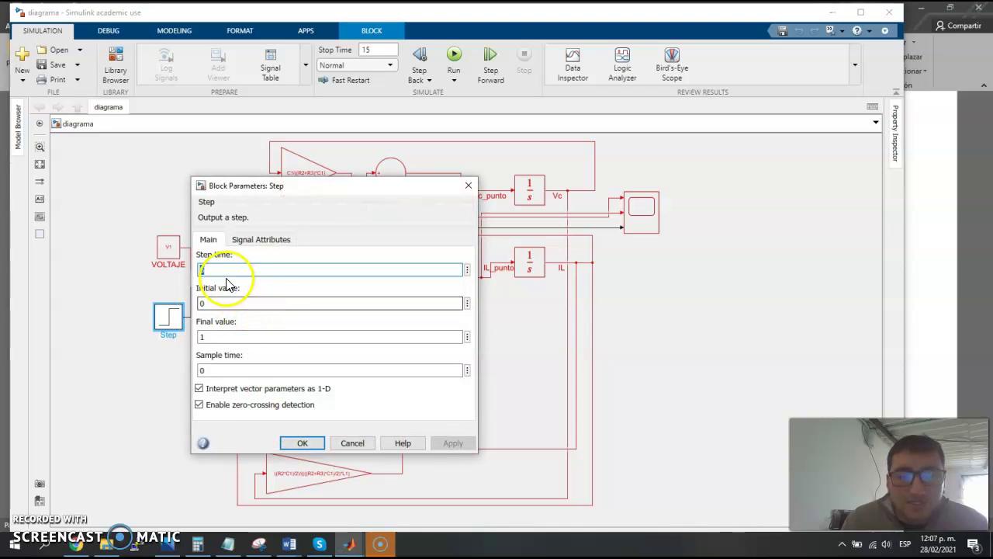
double_click(229, 336)
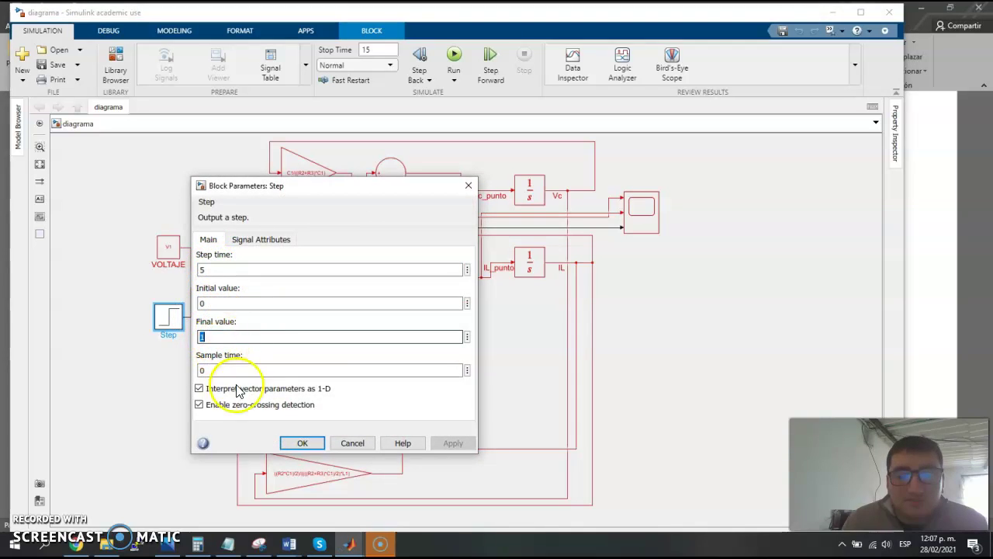
left_click(300, 442)
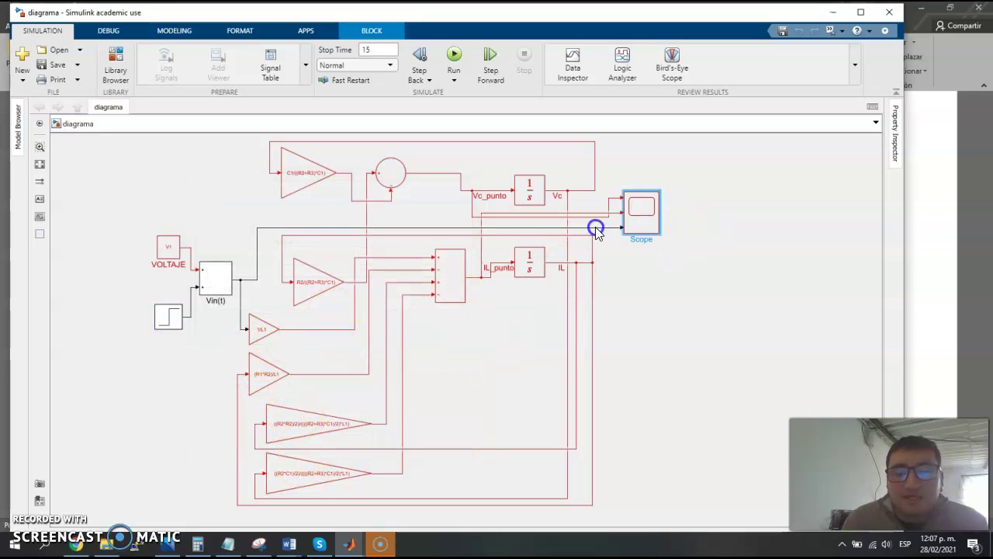
Step: Trace the Vin(t), IL_punto and Vc_punto signal lines into the Scope and the Step block's connection to Vin(t)
left_click(271, 232)
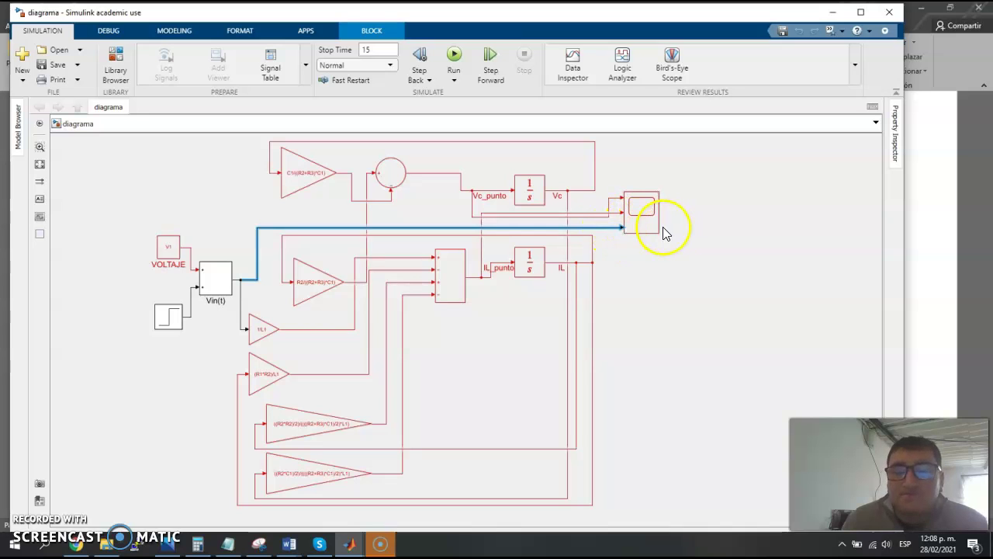
left_click(610, 223)
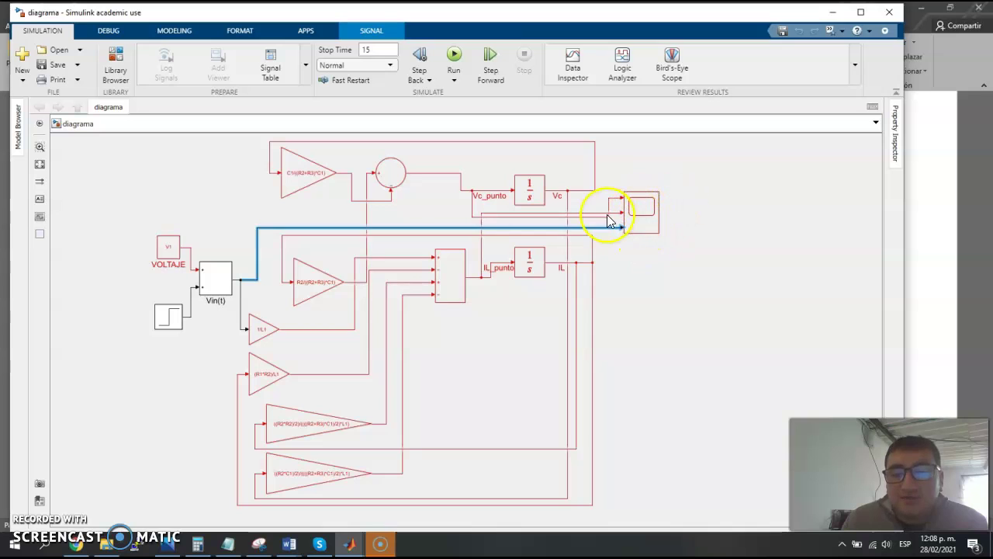
left_click(533, 214)
left_click(525, 217)
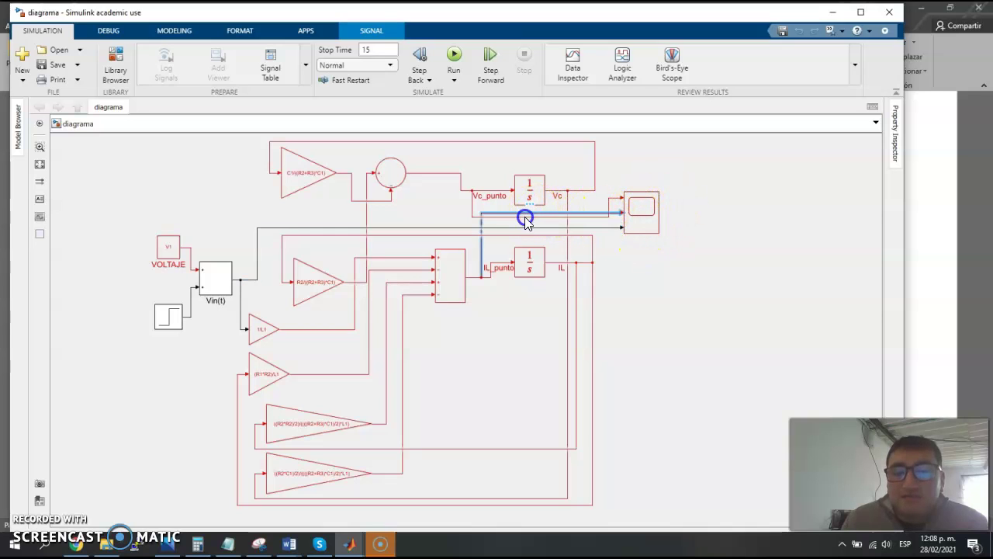
left_click(490, 294)
left_click(492, 277)
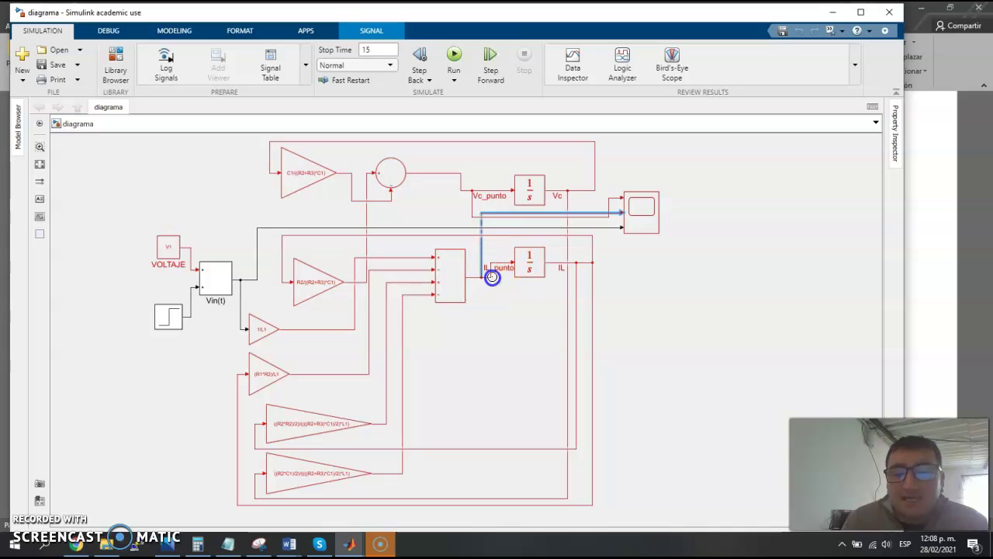
left_click(608, 209)
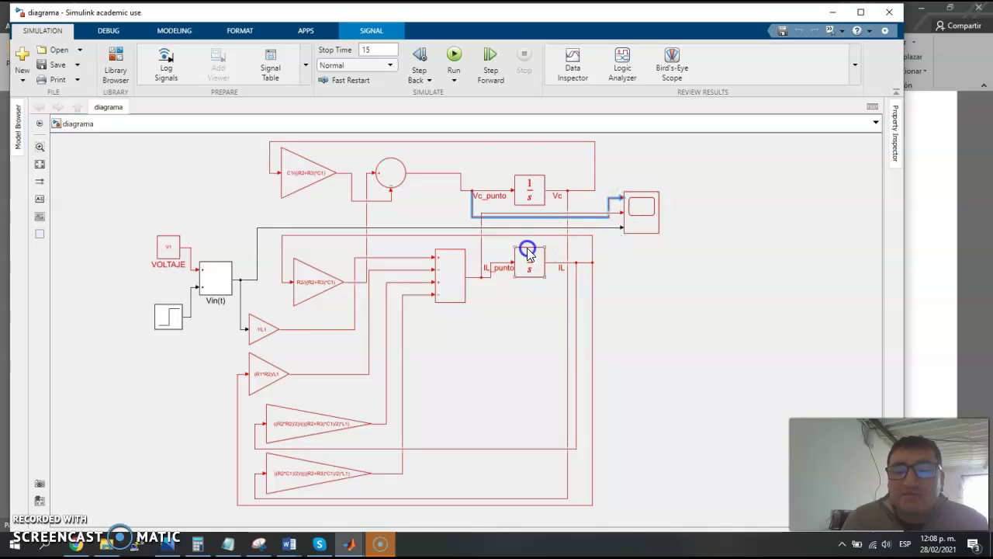
left_click(734, 242)
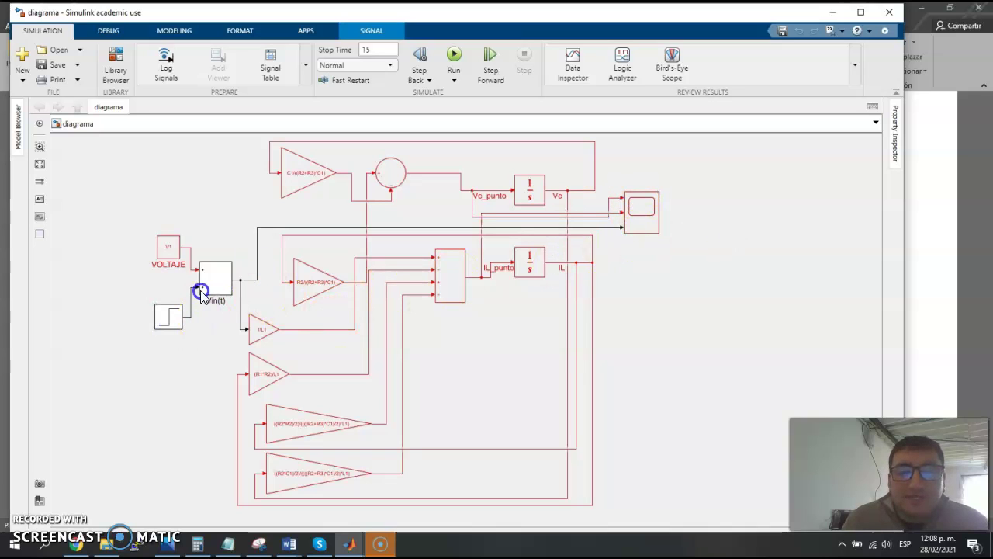
left_click_drag(194, 310, 273, 280)
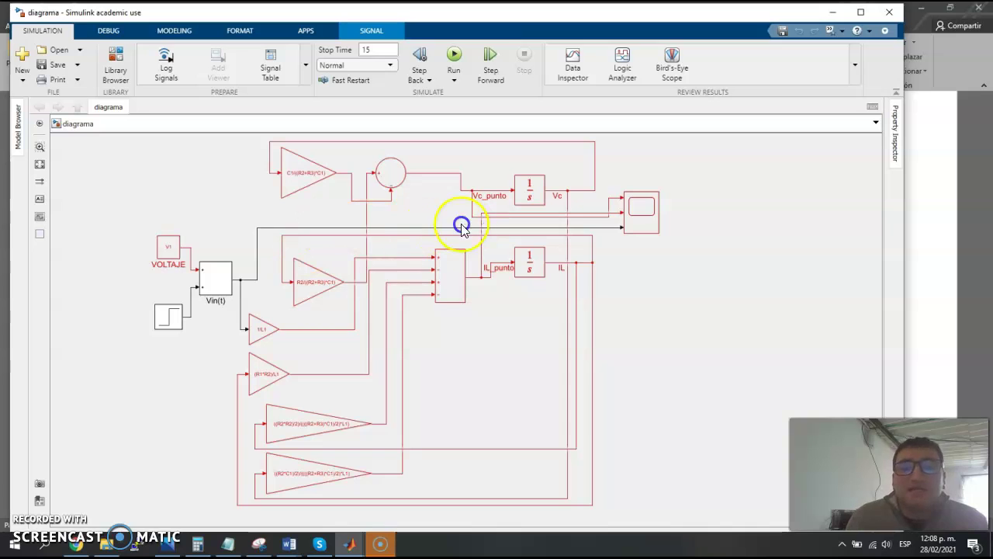
Step: Run the simulation and open the Scope to examine the Vc_punto, IL_punto and input voltage curves
left_click(463, 70)
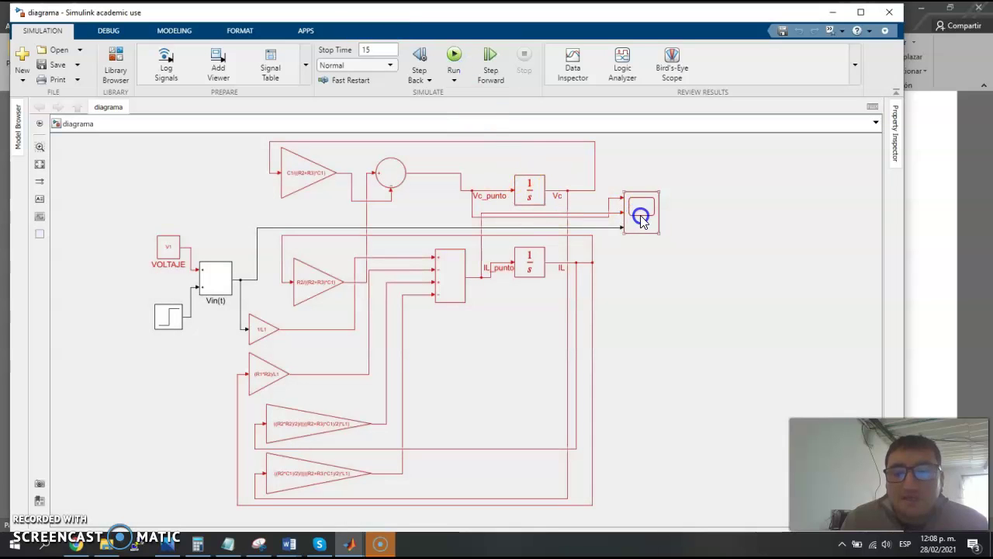
left_click(710, 200)
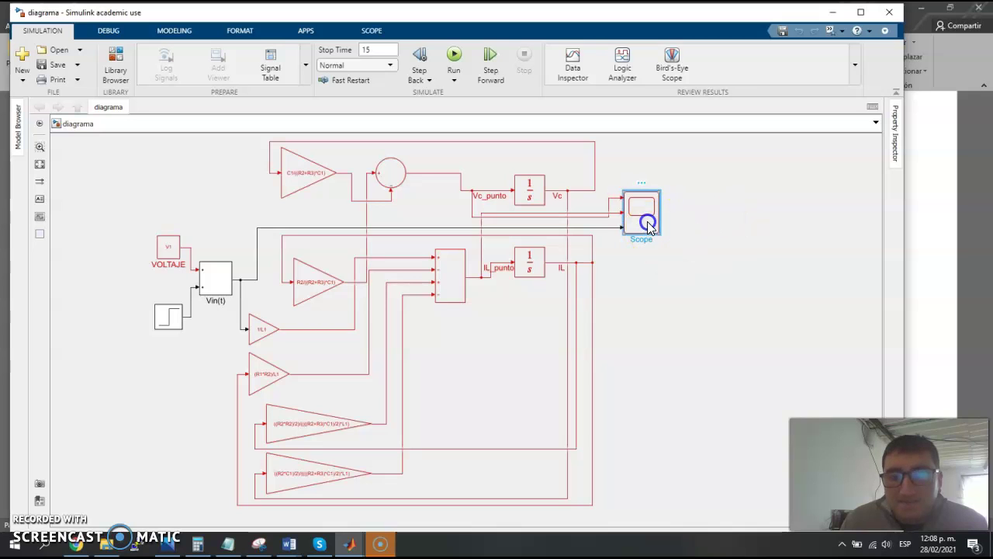
left_click(634, 222)
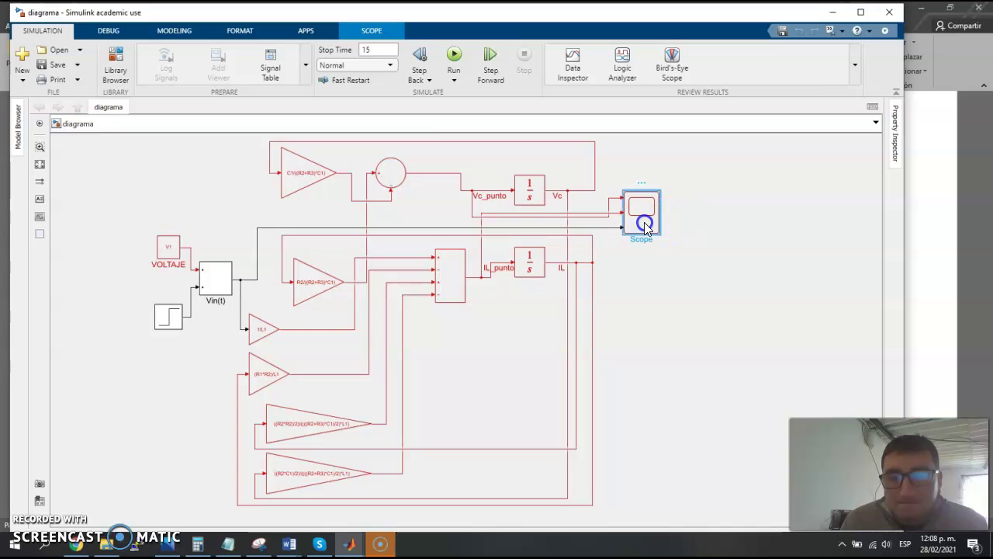
double_click(644, 224)
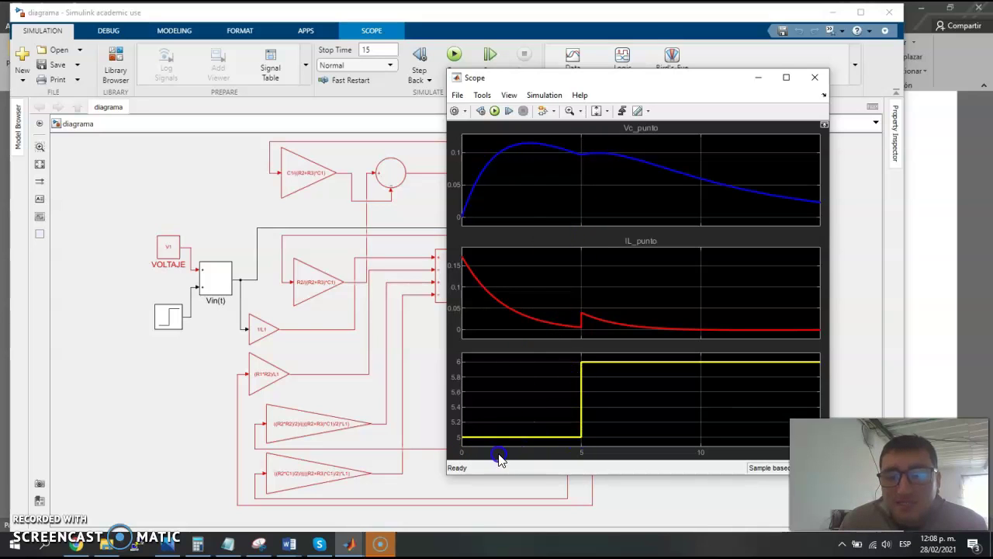
left_click(458, 437)
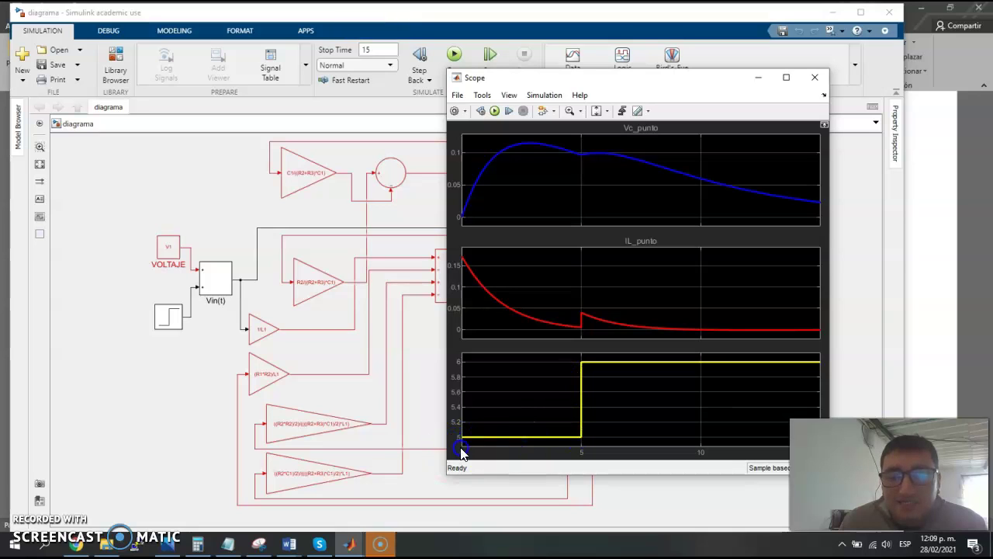
Step: Compare the Vc_punto and IL_punto curves with the input voltage step in the Scope, and close the Scope
left_click(578, 450)
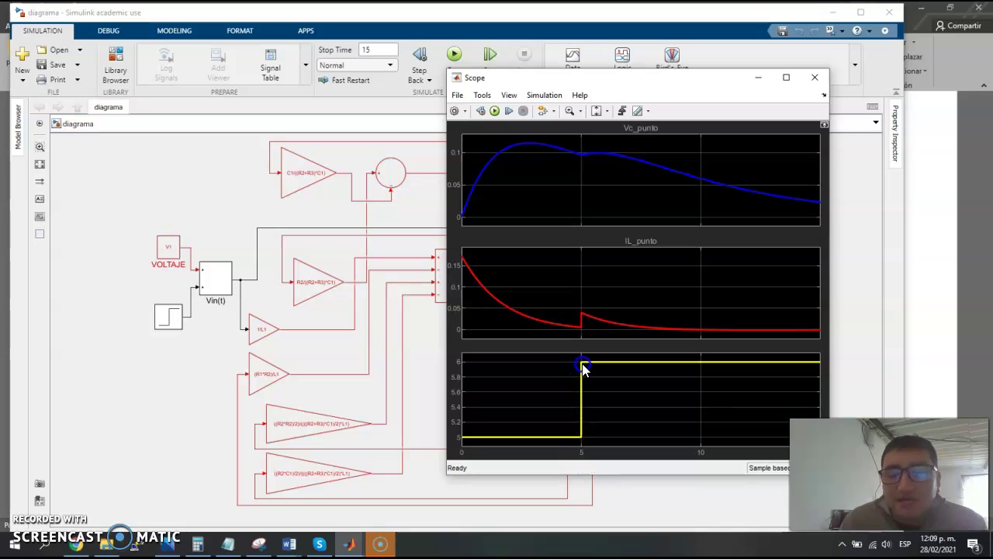
left_click(586, 324)
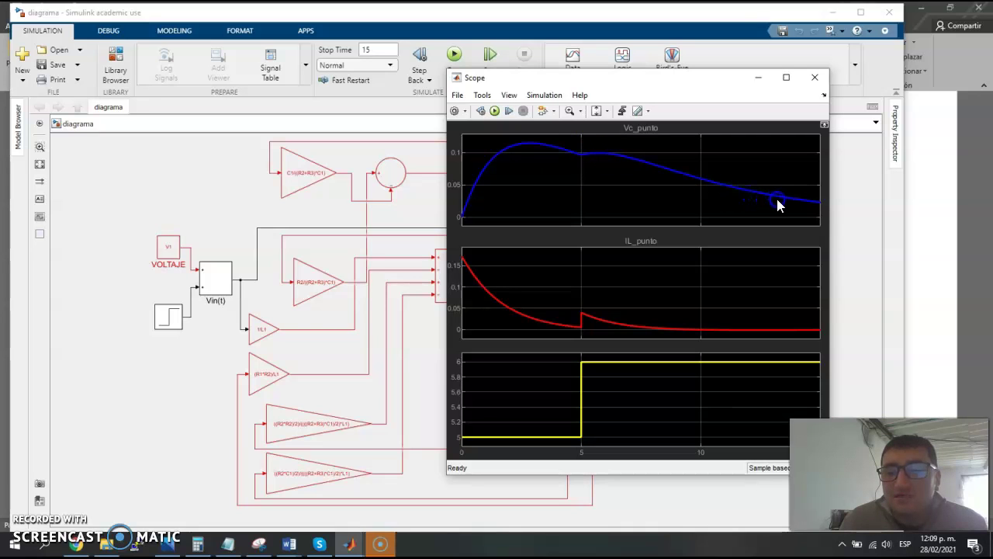
left_click(585, 390)
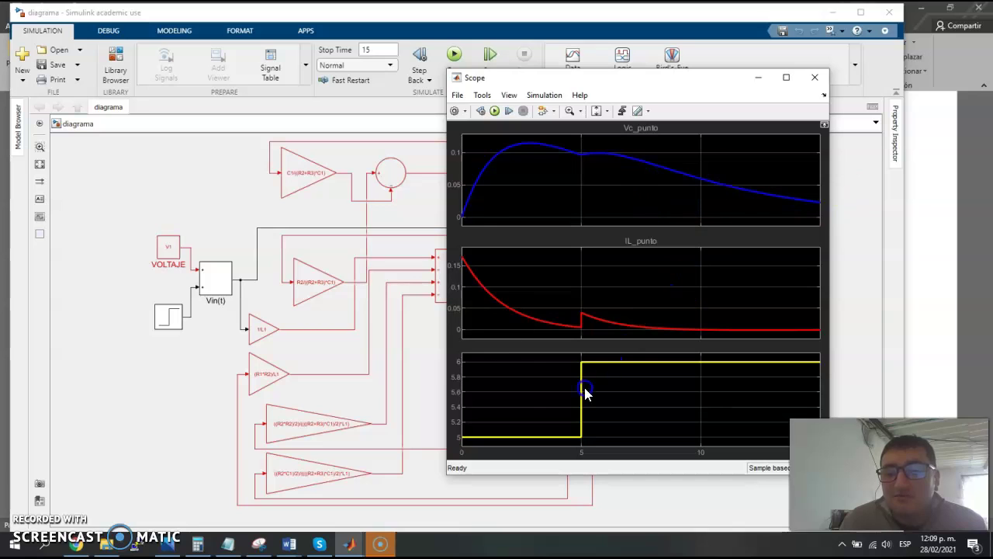
left_click(456, 238)
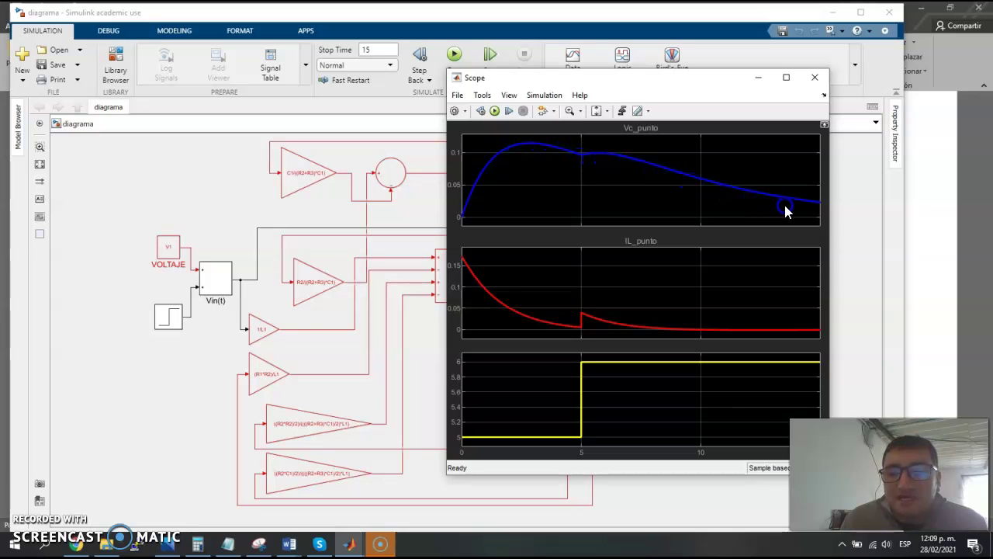
left_click(527, 310)
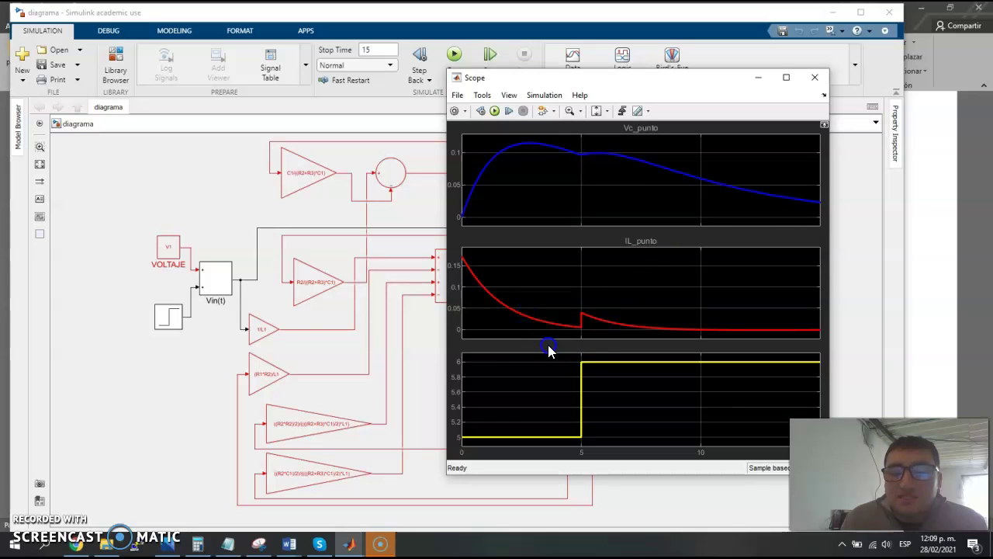
left_click(655, 129)
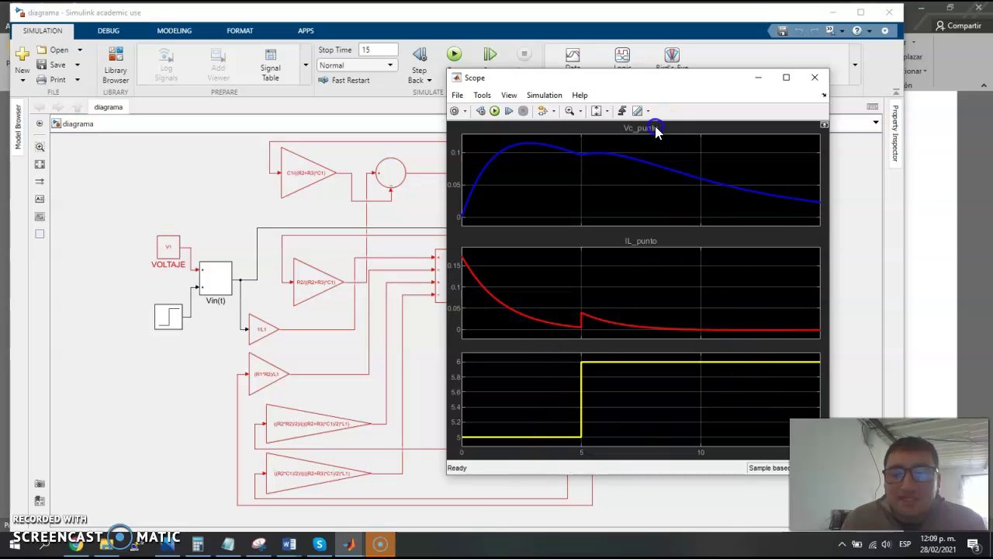
left_click_drag(648, 87, 599, 89)
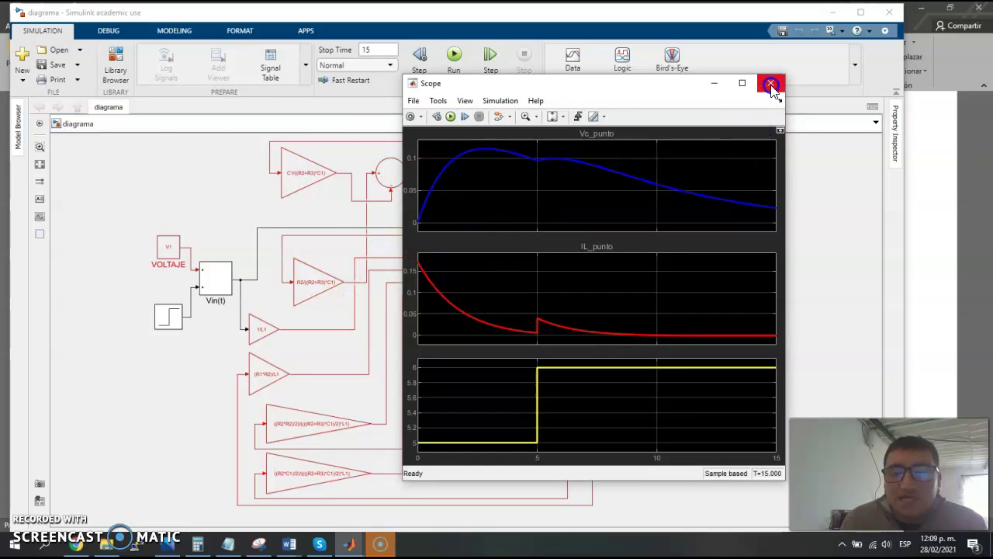
left_click(771, 83)
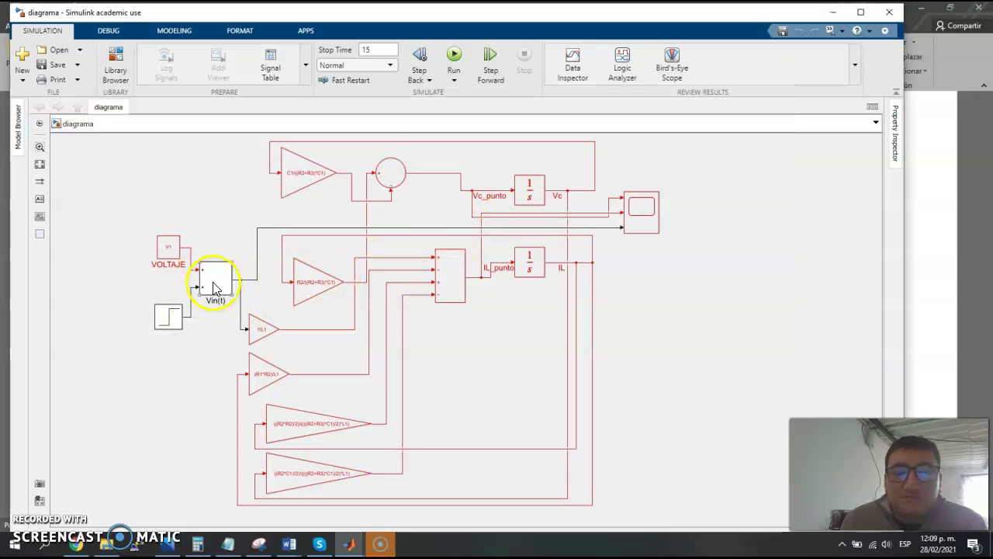
Step: Set the step time of the Step block feeding Vin(t) to 10
double_click(168, 318)
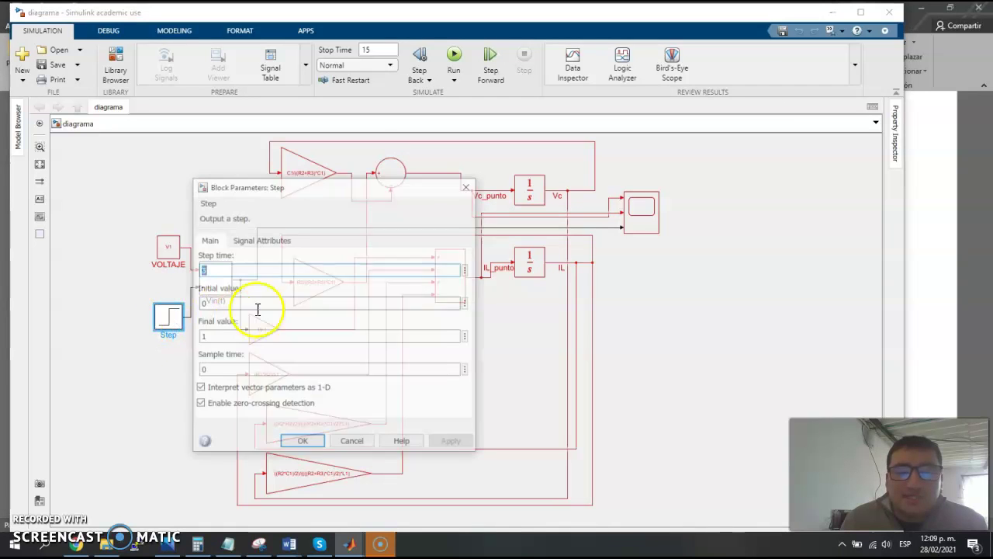
left_click(209, 270)
left_click(255, 310)
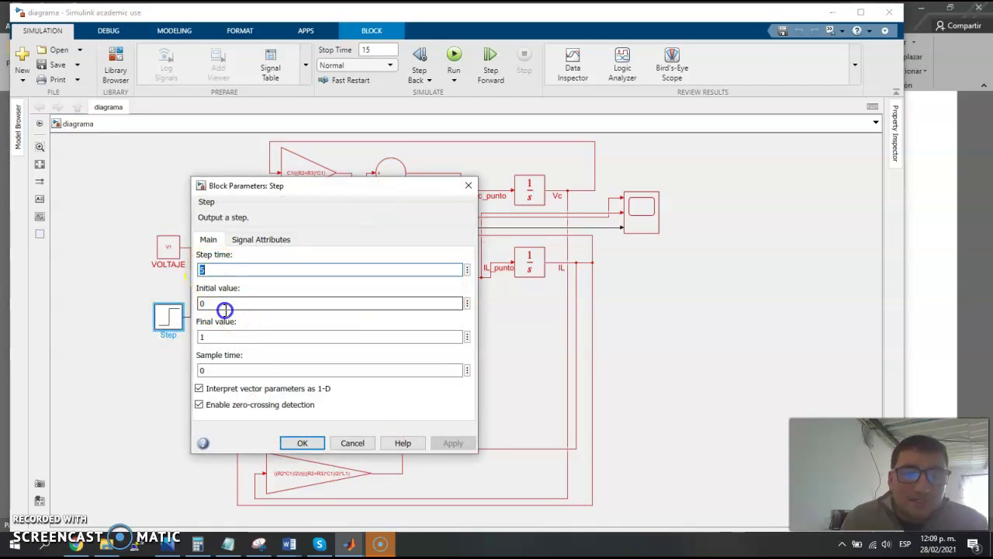
left_click(233, 270)
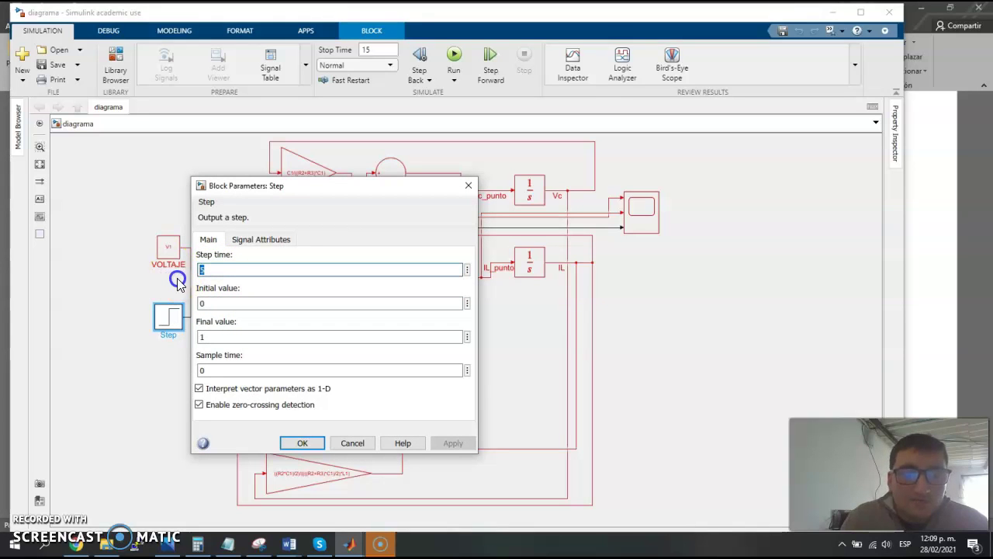
double_click(246, 266)
key("BackSpace")
type("10")
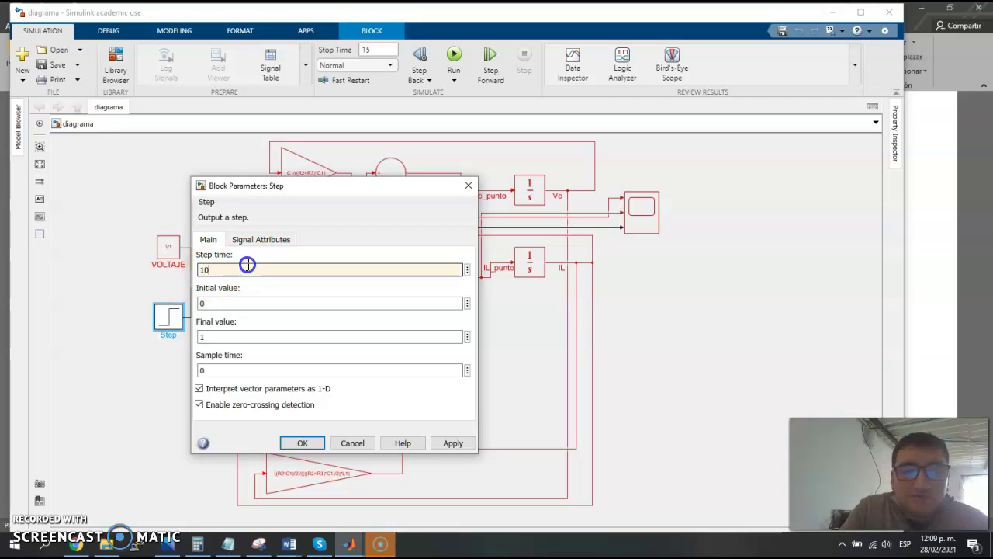
left_click(296, 442)
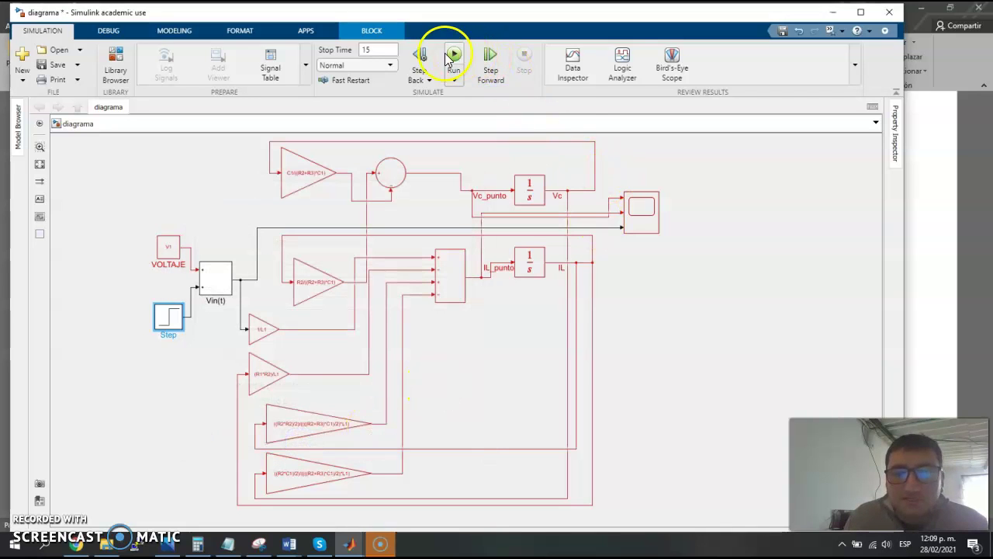
Step: Rerun the simulation and reopen the Scope to examine how Vc_punto and IL_punto respond to the delayed input step
left_click(452, 58)
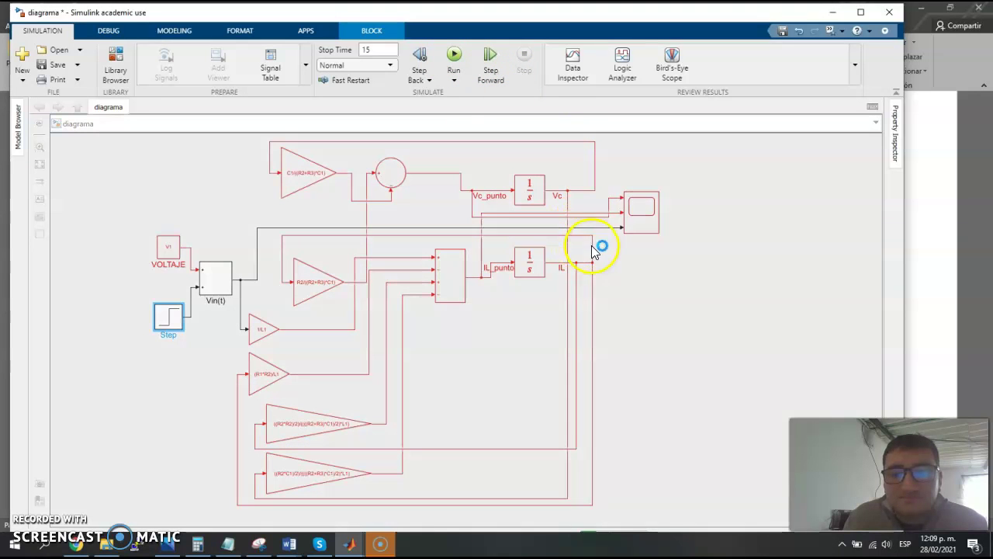
left_click(639, 211)
double_click(639, 212)
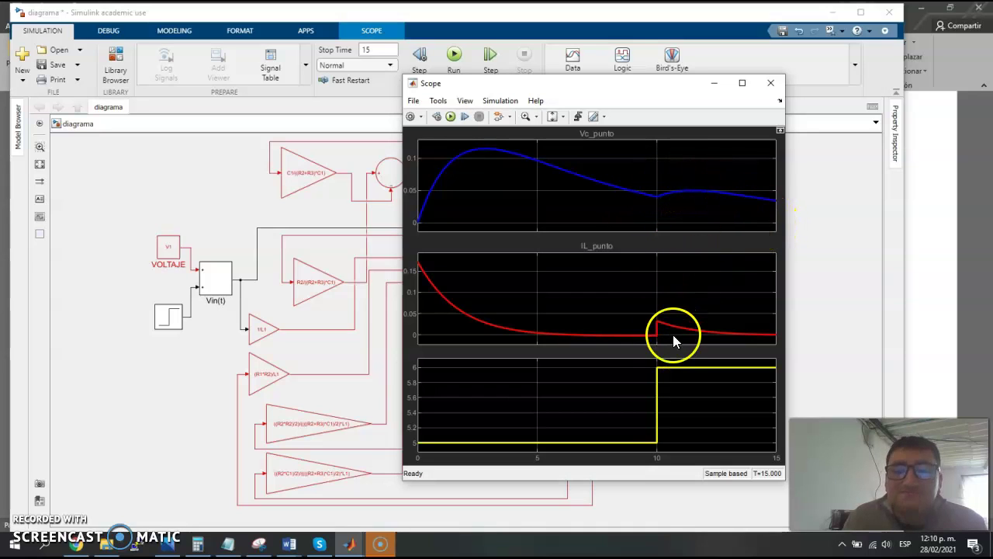
left_click_drag(600, 87, 308, 72)
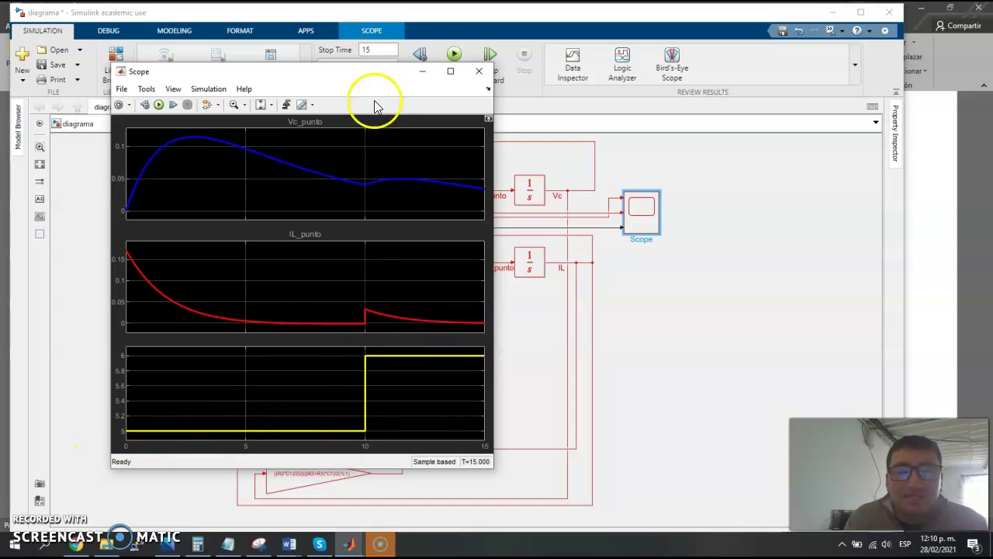
left_click_drag(365, 80, 689, 109)
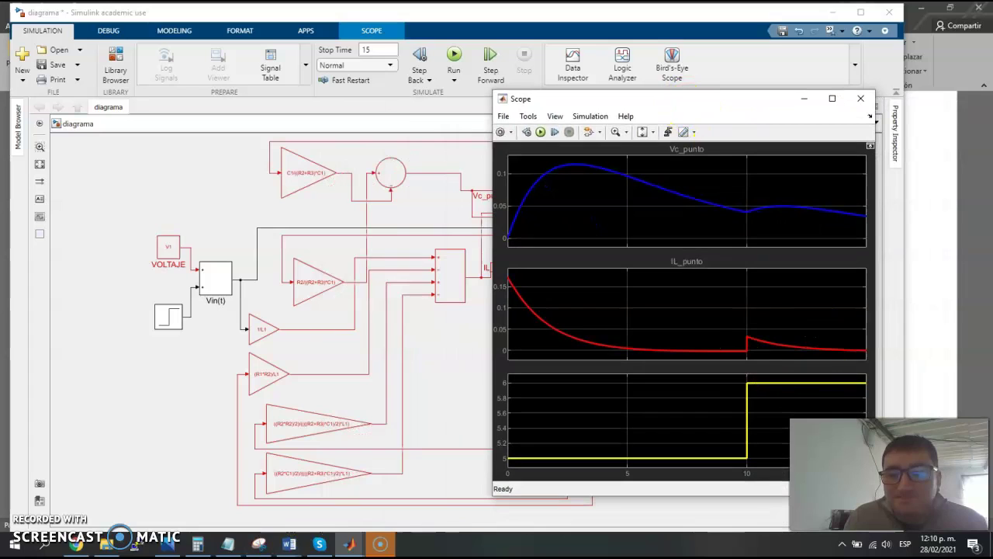
left_click(380, 548)
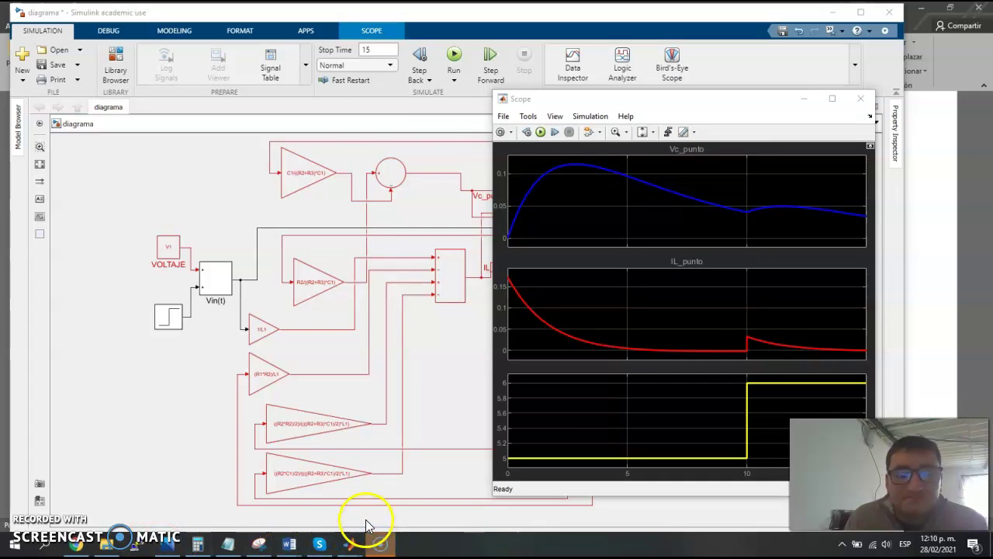